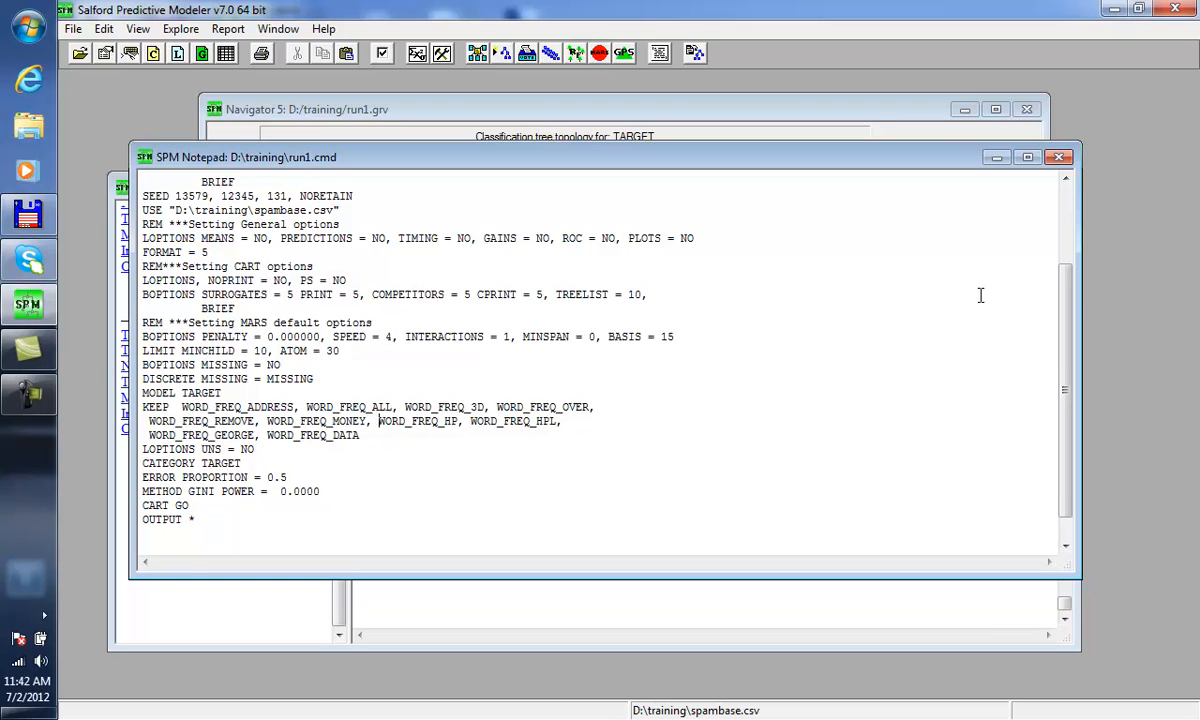
Delete WORD_FREQ_HP and WORD_FREQ_HPL from the KEEP predictor list in the command file
{"action": "key", "text": "Delete"}
{"action": "key", "text": "Delete"}
{"action": "key", "text": "Delete"}
{"action": "key", "text": "Delete"}
{"action": "key", "text": "Delete"}
{"action": "key", "text": "Delete"}
{"action": "key", "text": "Delete"}
{"action": "key", "text": "Delete"}
{"action": "key", "text": "Delete"}
{"action": "key", "text": "Delete"}
{"action": "key", "text": "Delete"}
{"action": "key", "text": "Delete"}
{"action": "key", "text": "Delete"}
{"action": "key", "text": "Delete"}
{"action": "key", "text": "Delete"}
{"action": "key", "text": "Delete"}
{"action": "key", "text": "Delete"}
{"action": "key", "text": "Delete"}
{"action": "key", "text": "Delete"}
{"action": "key", "text": "Delete"}
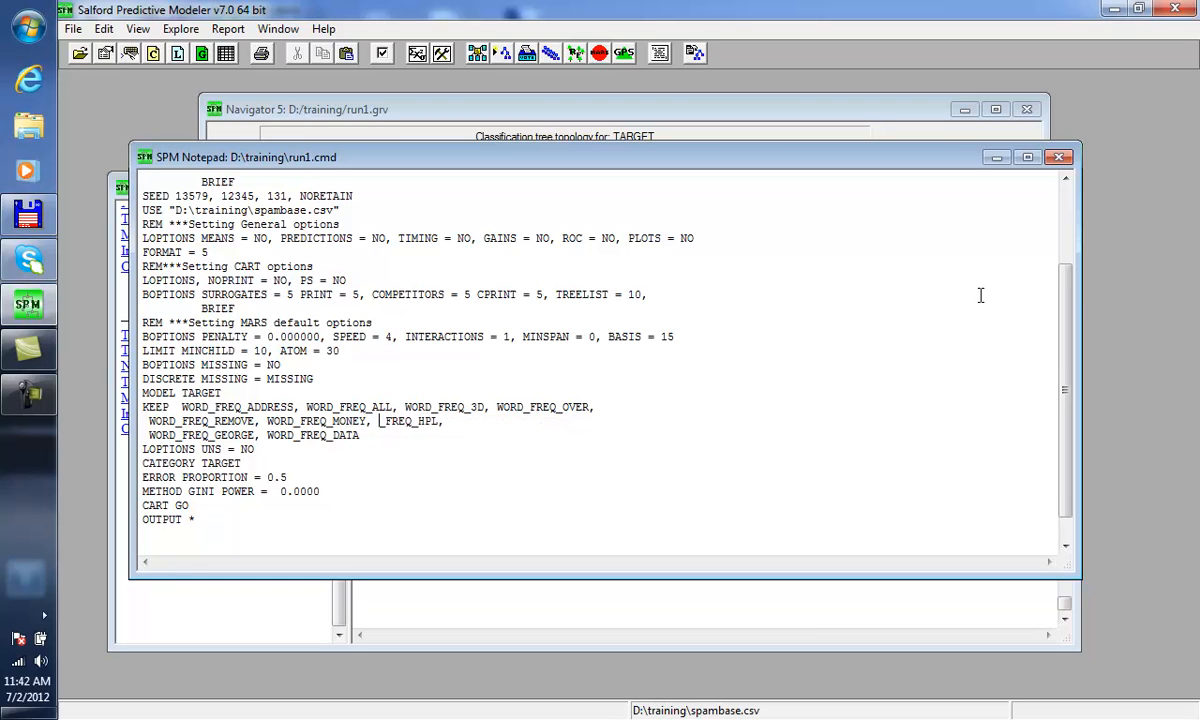
{"action": "key", "text": "Delete"}
{"action": "key", "text": "Delete"}
{"action": "key", "text": "Delete"}
{"action": "key", "text": "Delete"}
{"action": "key", "text": "Delete"}
{"action": "key", "text": "Delete"}
Change the OUTPUT file name to run2.txt and the GROVE file name to run2.grv at the start of the script
{"action": "left_click", "coordinate": [254, 238]}
{"action": "scroll", "coordinate": [201, 458], "scroll_direction": "up", "scroll_amount": 3}
{"action": "left_click", "coordinate": [212, 182]}
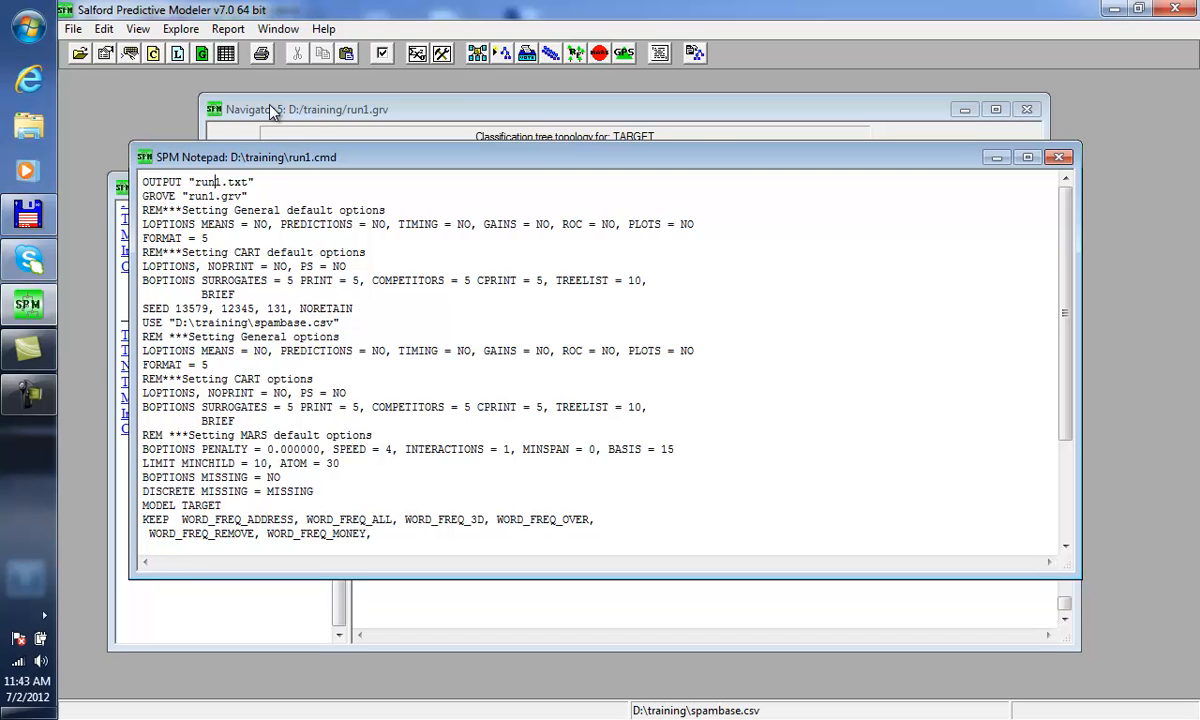
{"action": "key", "text": "Delete"}
{"action": "type", "text": "2"}
{"action": "key", "text": "Down"}
{"action": "key", "text": "Delete"}
{"action": "type", "text": "2"}
{"action": "key", "text": "Page_Down"}
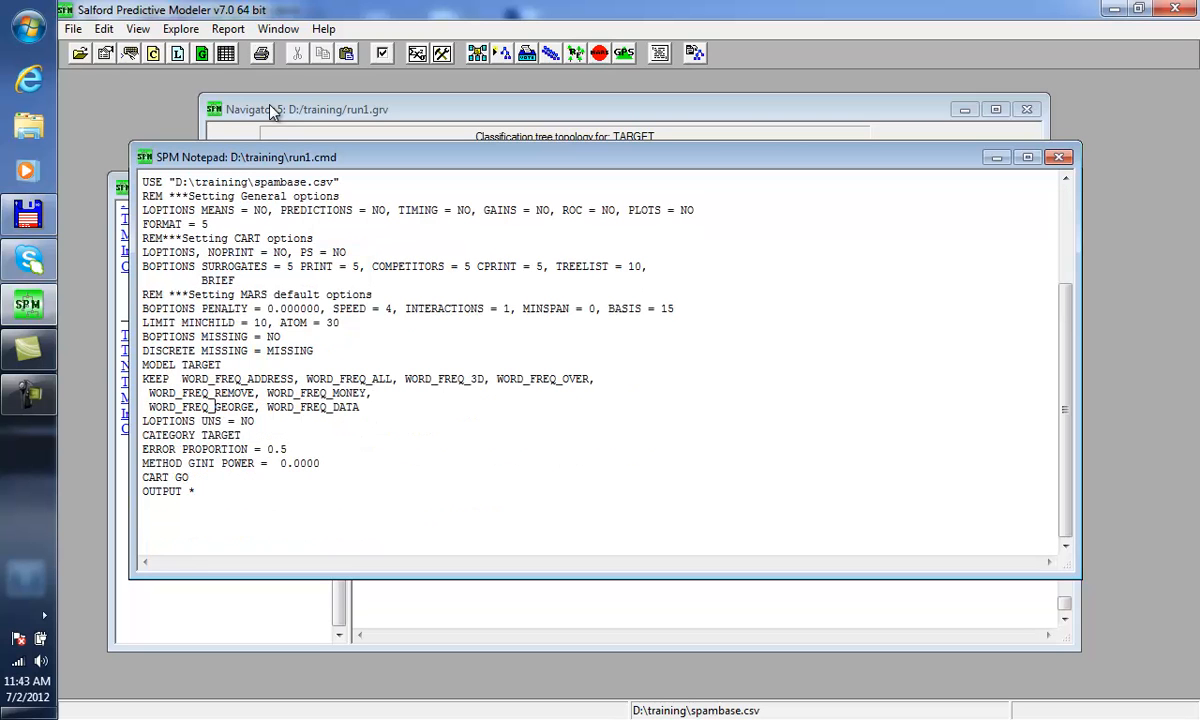
Save the edited script as run2.cmd in the training folder, replacing the existing file
{"action": "left_click", "coordinate": [68, 30]}
{"action": "left_click", "coordinate": [101, 147]}
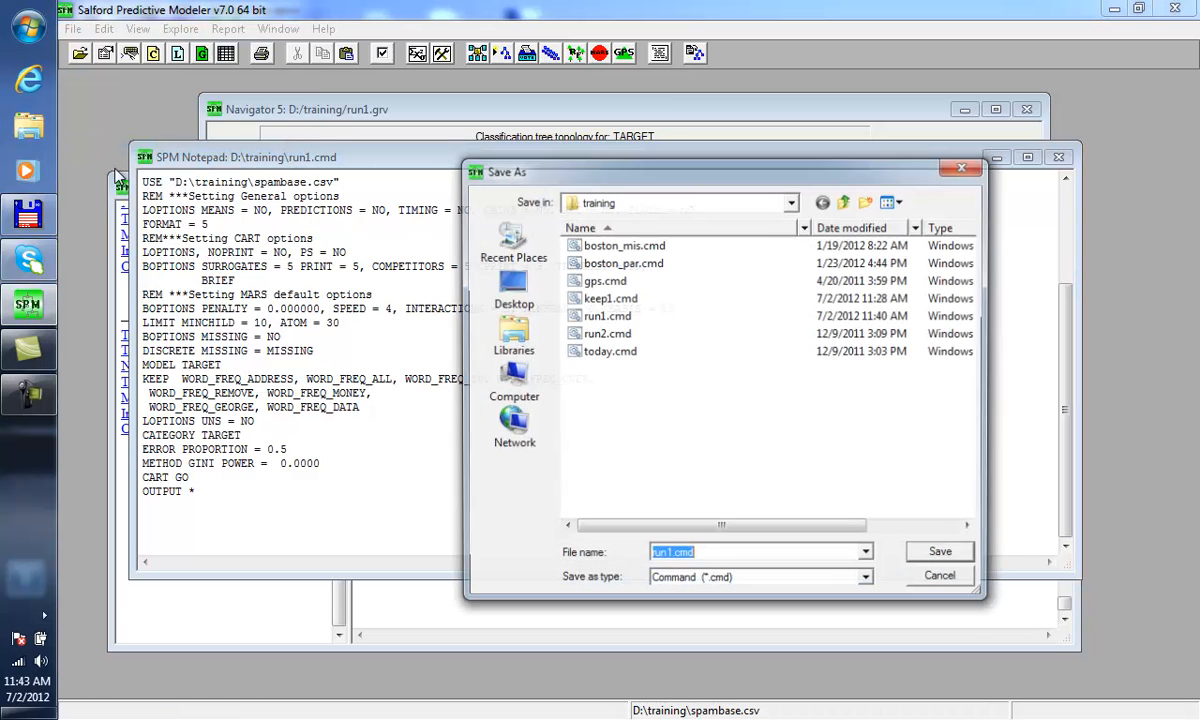
{"action": "double_click", "coordinate": [612, 334]}
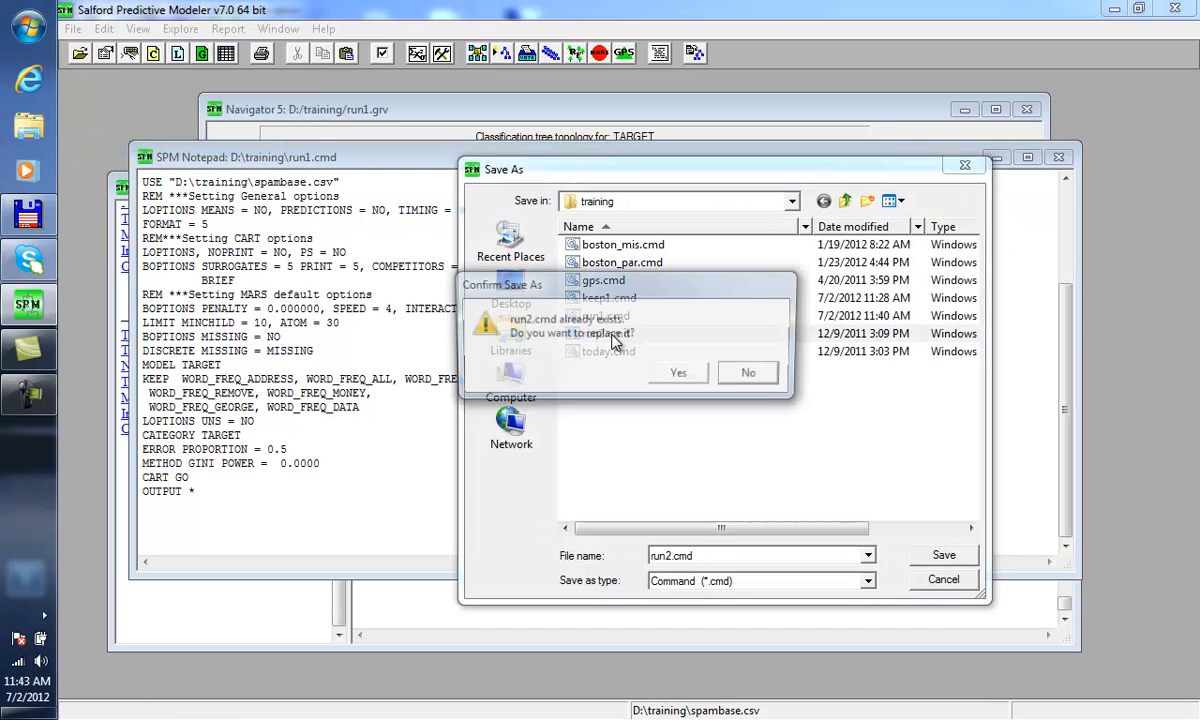
{"action": "left_click", "coordinate": [676, 376]}
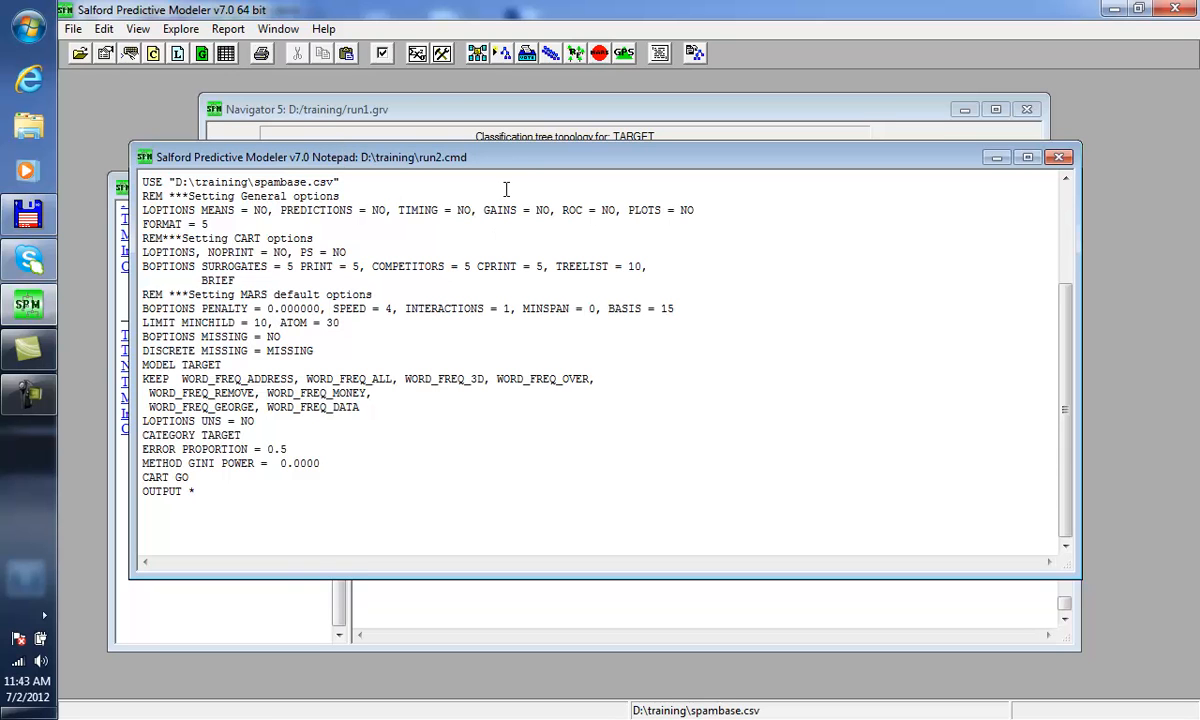
Submit the whole run2.cmd notepad window for execution and close the resulting Navigator
{"action": "left_click", "coordinate": [72, 30]}
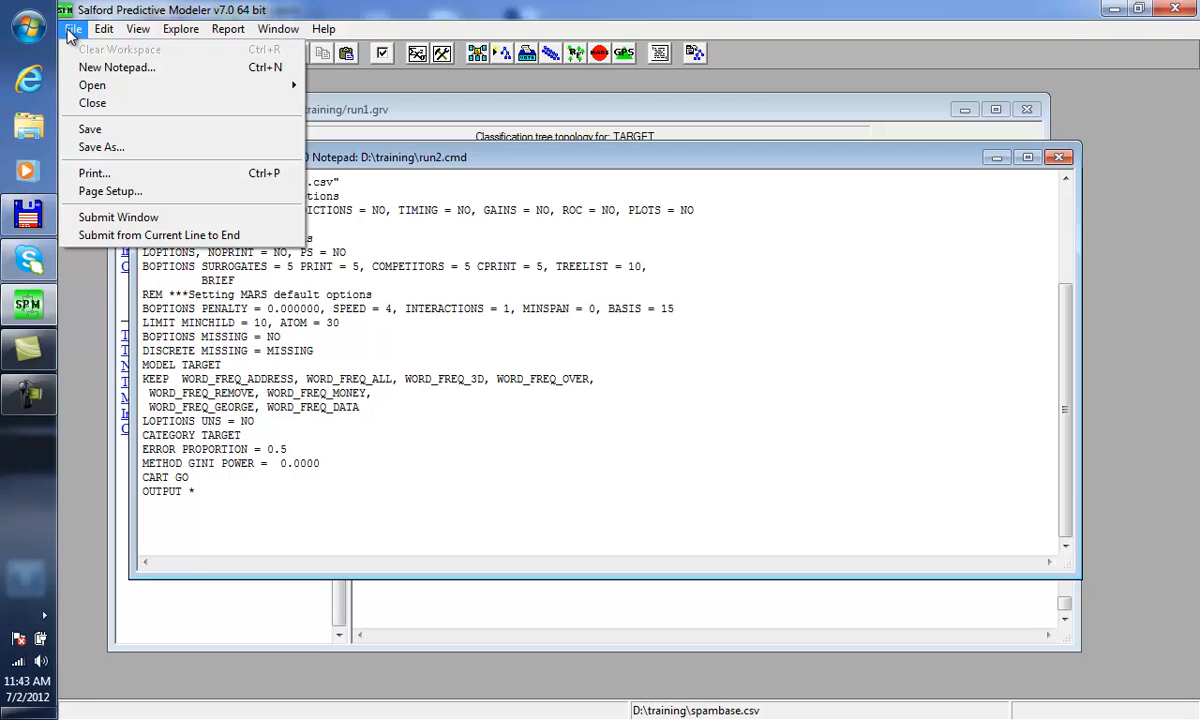
{"action": "mouse_move", "coordinate": [130, 92]}
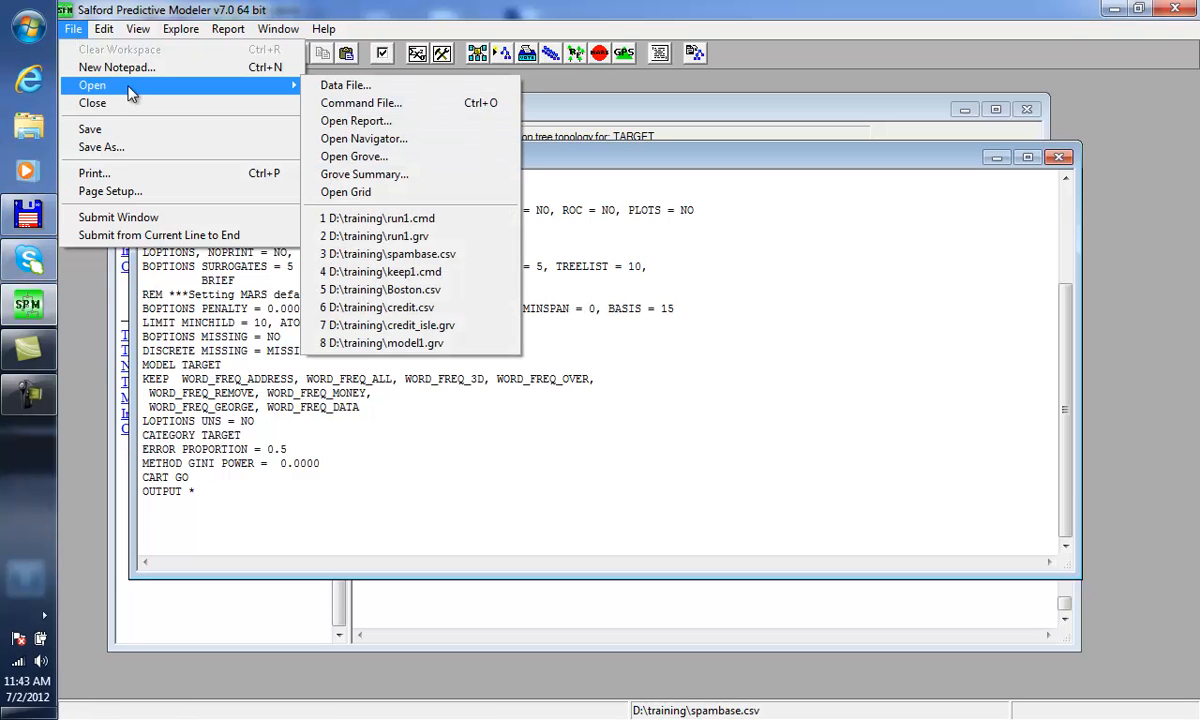
{"action": "left_click", "coordinate": [118, 217]}
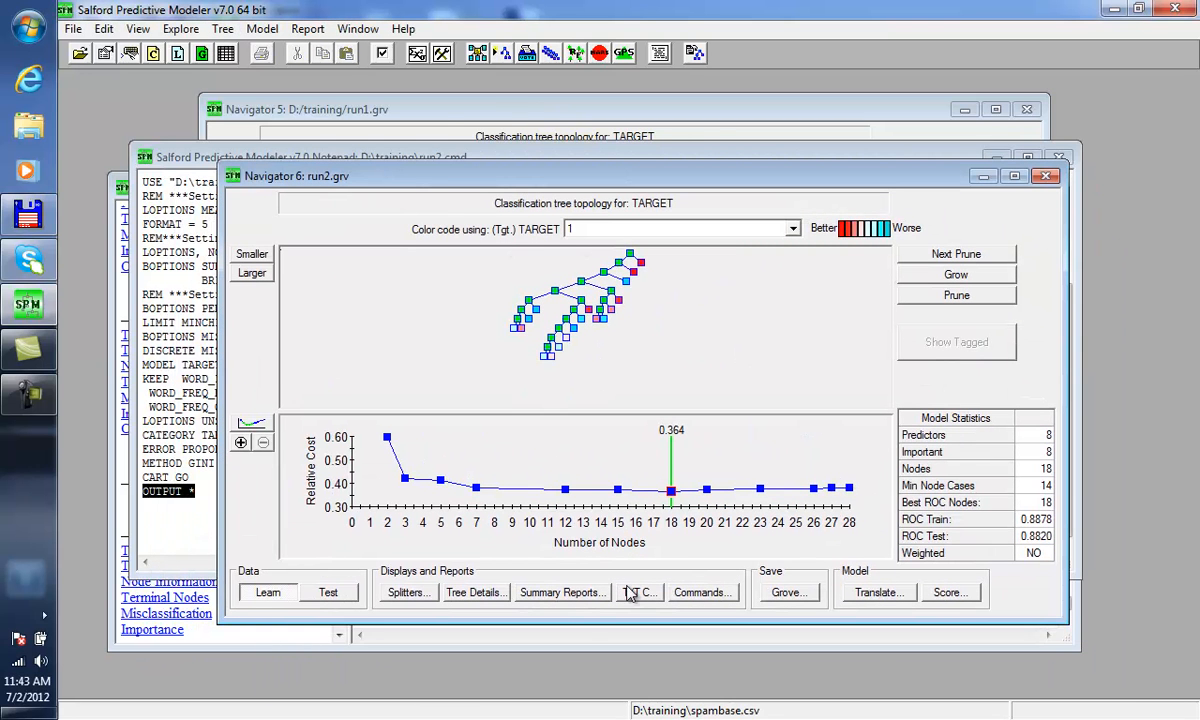
{"action": "left_click", "coordinate": [1046, 177]}
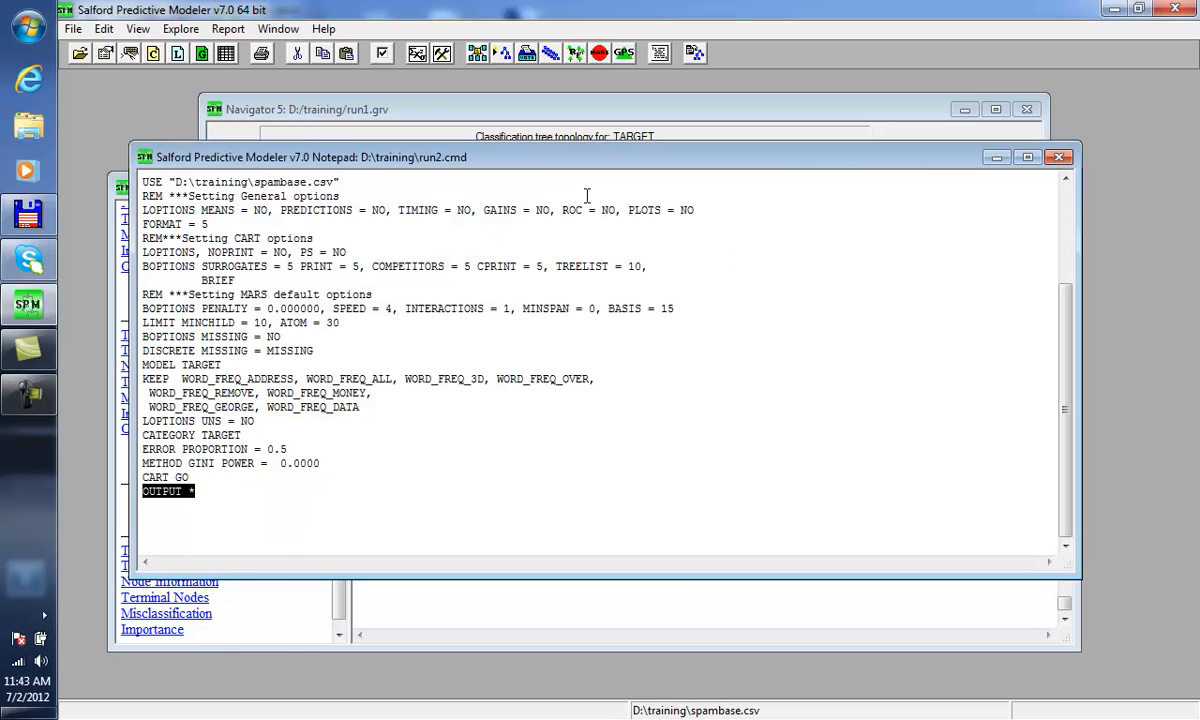
Open the saved run2.grv file to inspect its model, and close its Navigator
{"action": "left_click", "coordinate": [73, 28]}
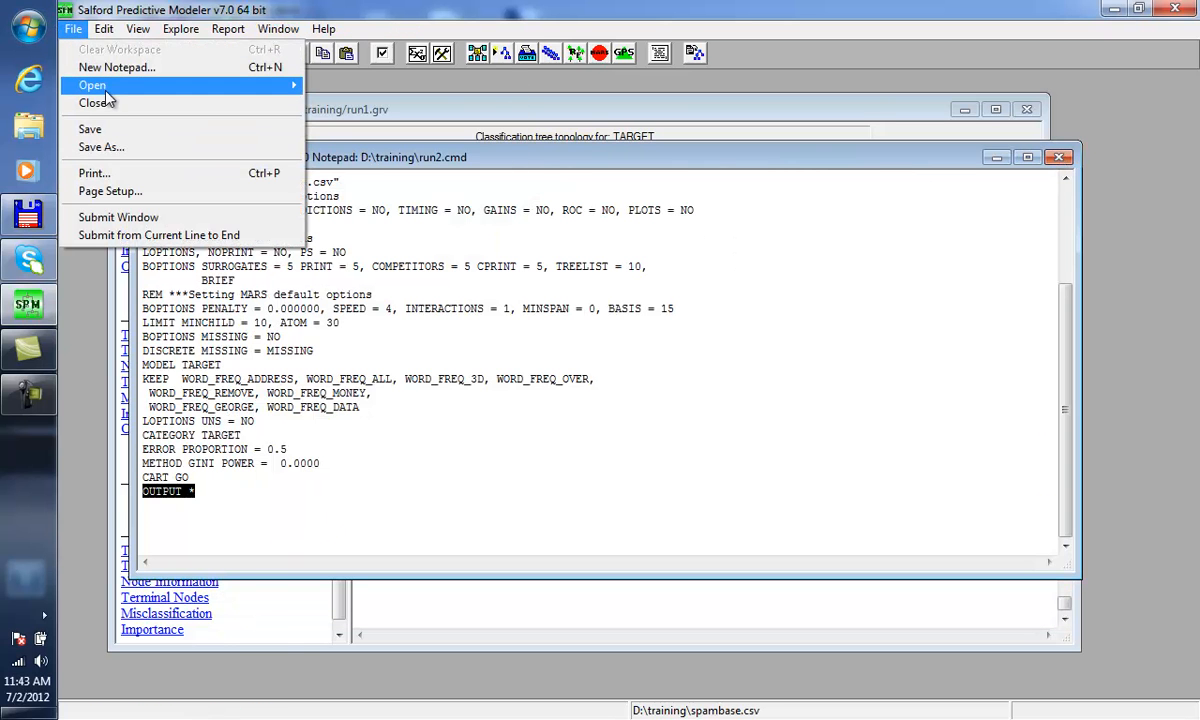
{"action": "mouse_move", "coordinate": [290, 87]}
{"action": "left_click", "coordinate": [325, 148]}
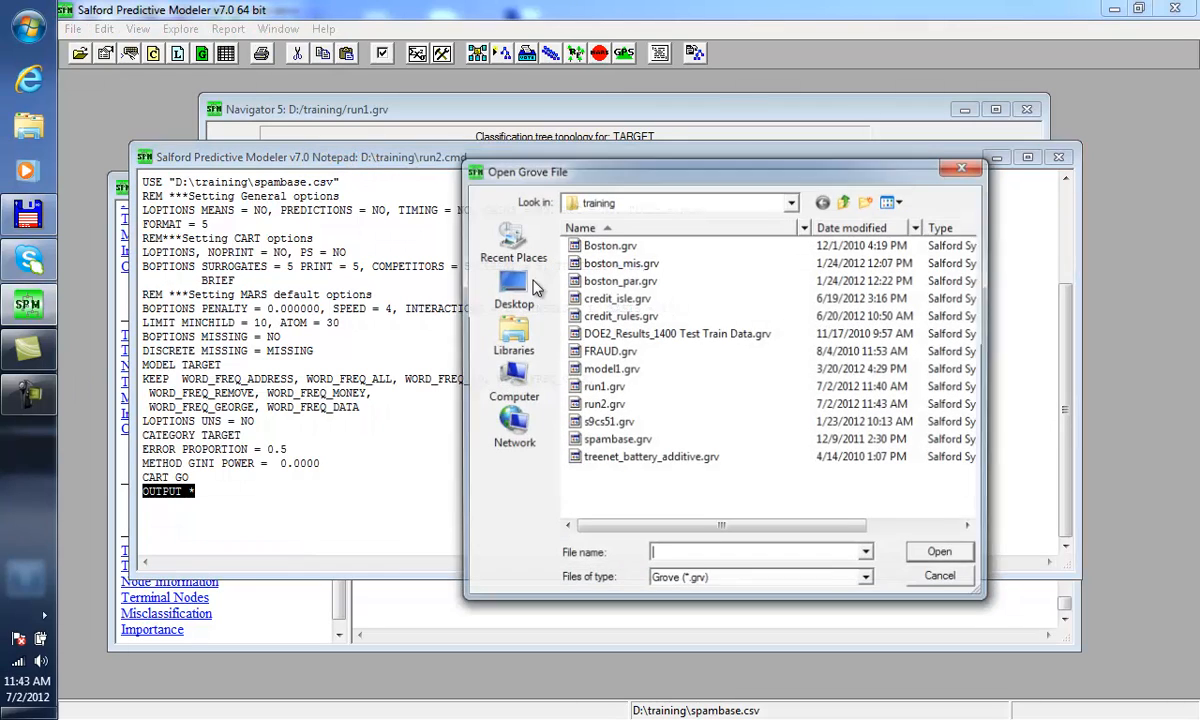
{"action": "double_click", "coordinate": [600, 404]}
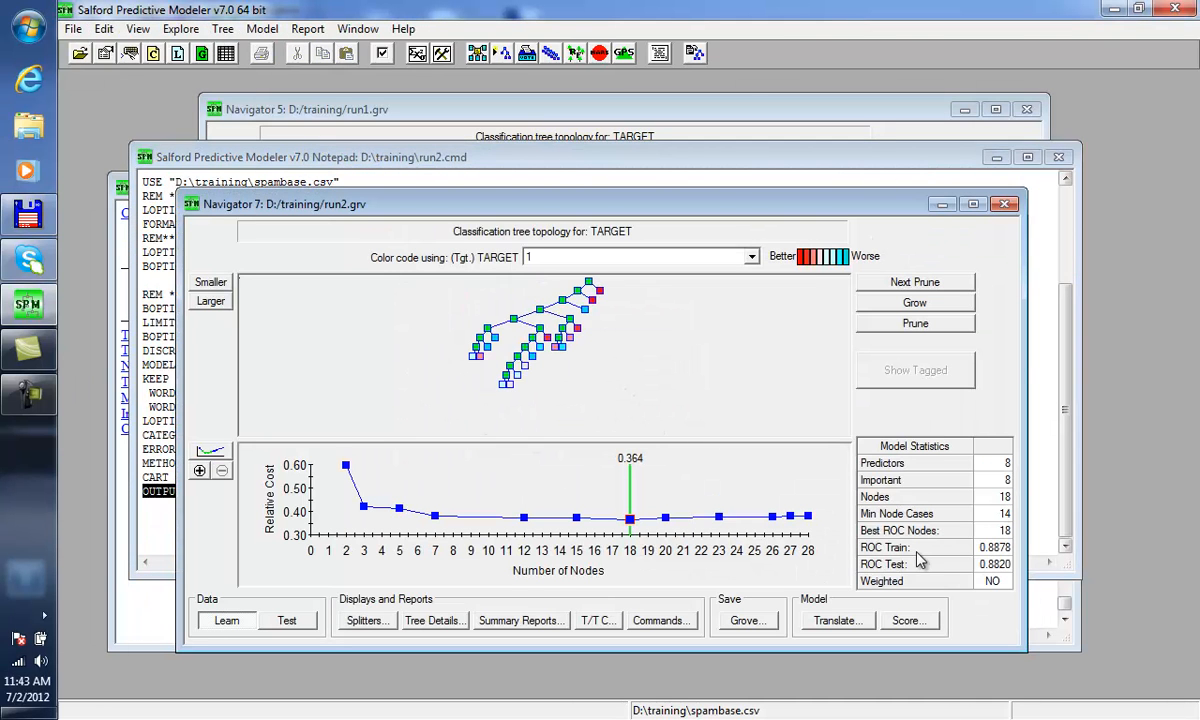
{"action": "left_click", "coordinate": [1005, 204]}
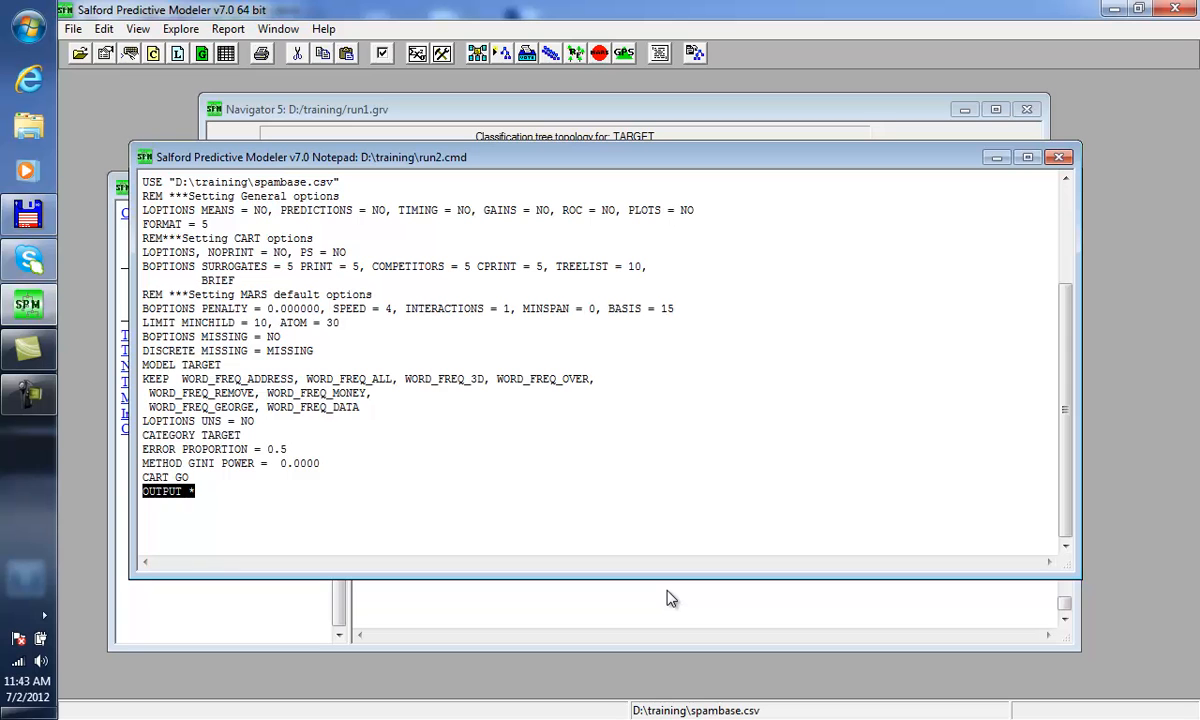
{"action": "left_click_drag", "start_coordinate": [632, 160], "coordinate": [652, 192]}
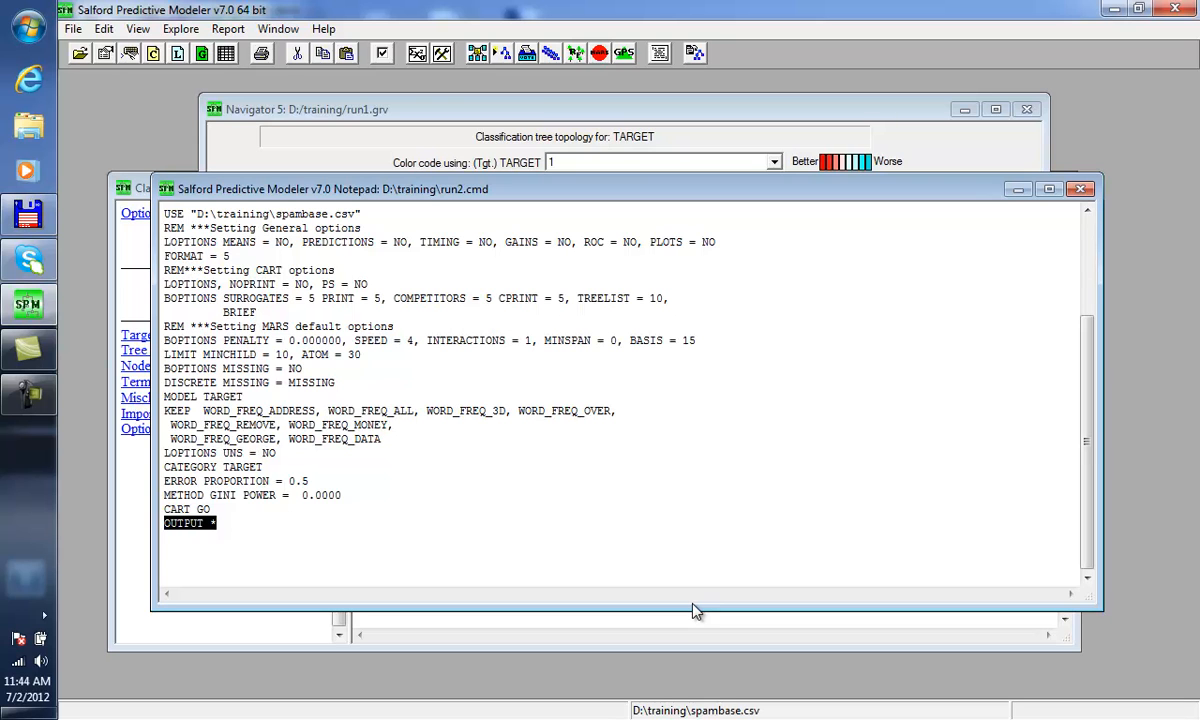
{"action": "left_click", "coordinate": [138, 30]}
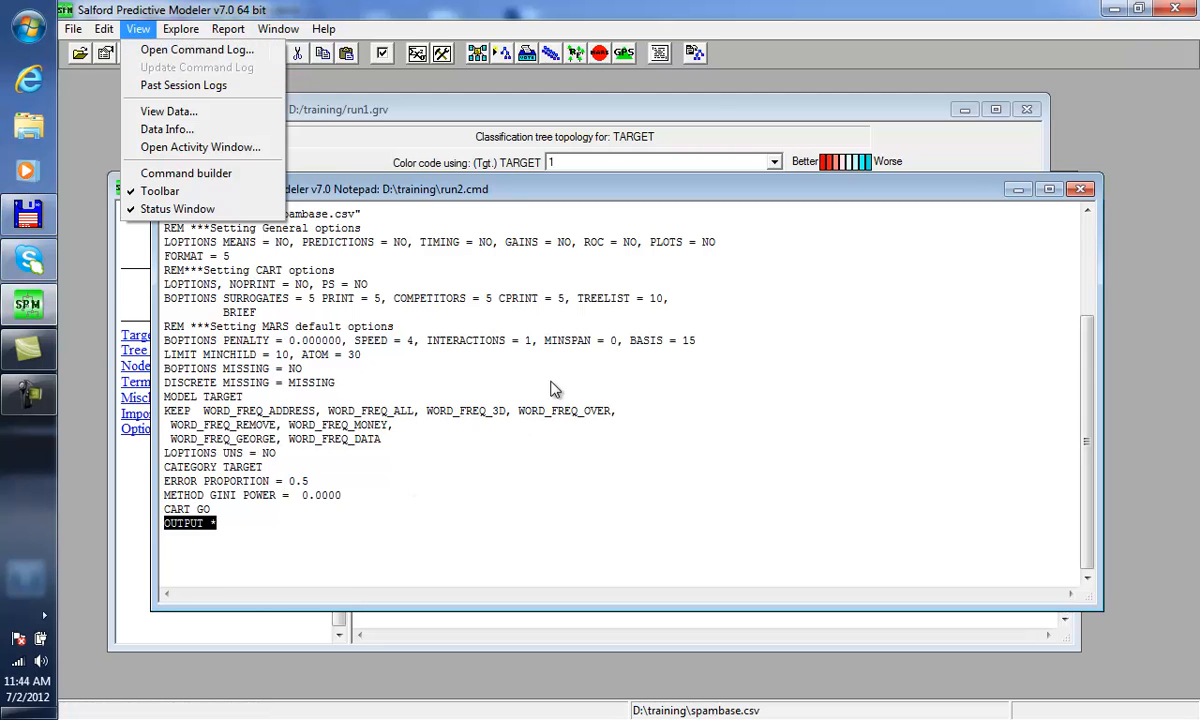
{"action": "left_click", "coordinate": [555, 390]}
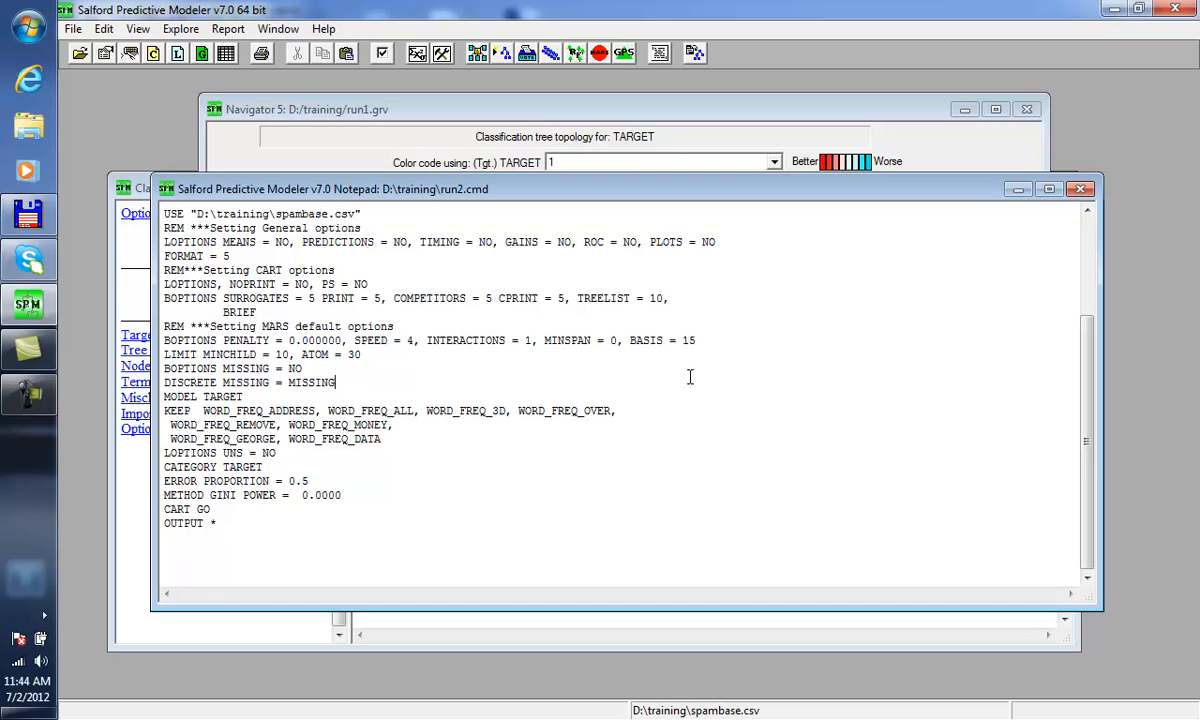
{"action": "scroll", "coordinate": [289, 305], "scroll_direction": "up", "scroll_amount": 4}
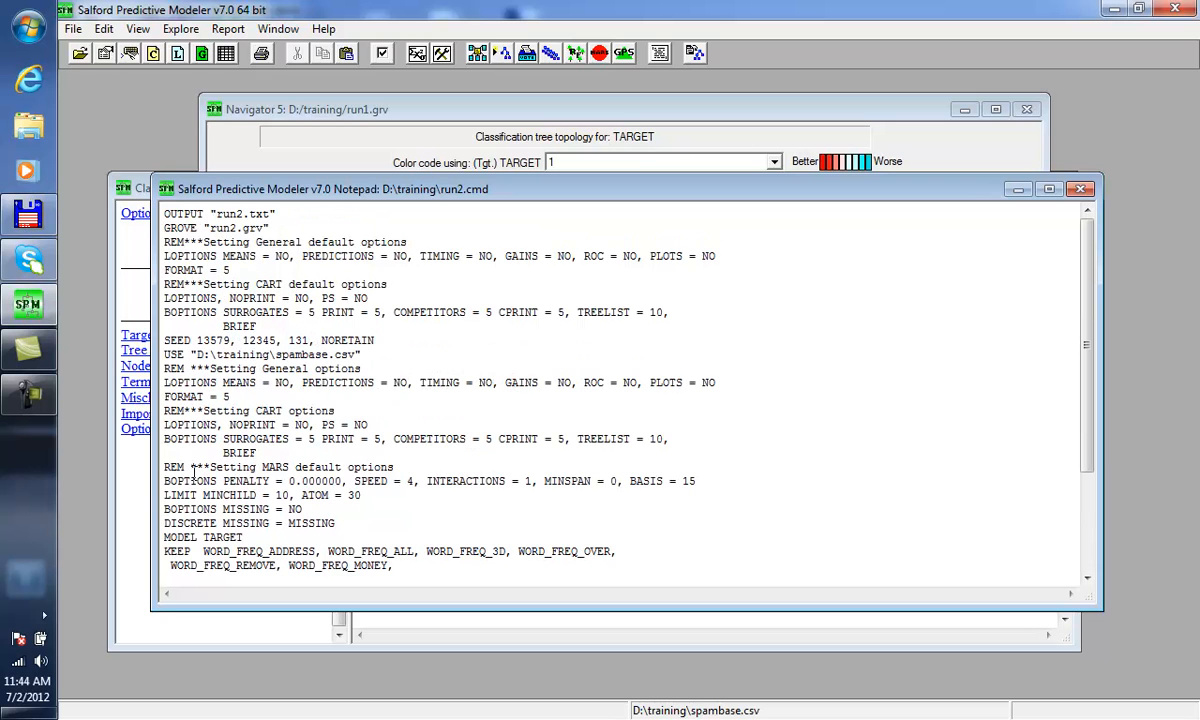
{"action": "double_click", "coordinate": [204, 354]}
{"action": "left_click", "coordinate": [305, 354]}
Run the command "submit run1" at the Classic Output prompt and close the resulting Navigator
{"action": "left_click", "coordinate": [125, 180]}
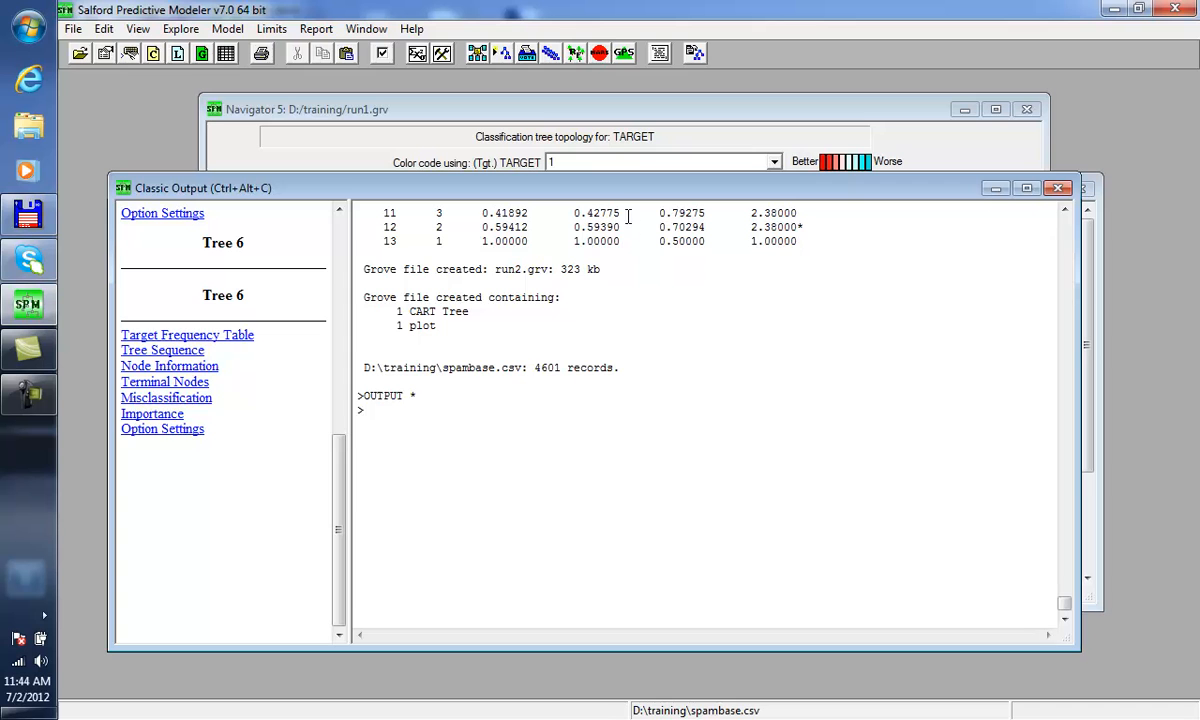
{"action": "left_click_drag", "start_coordinate": [637, 192], "coordinate": [633, 222]}
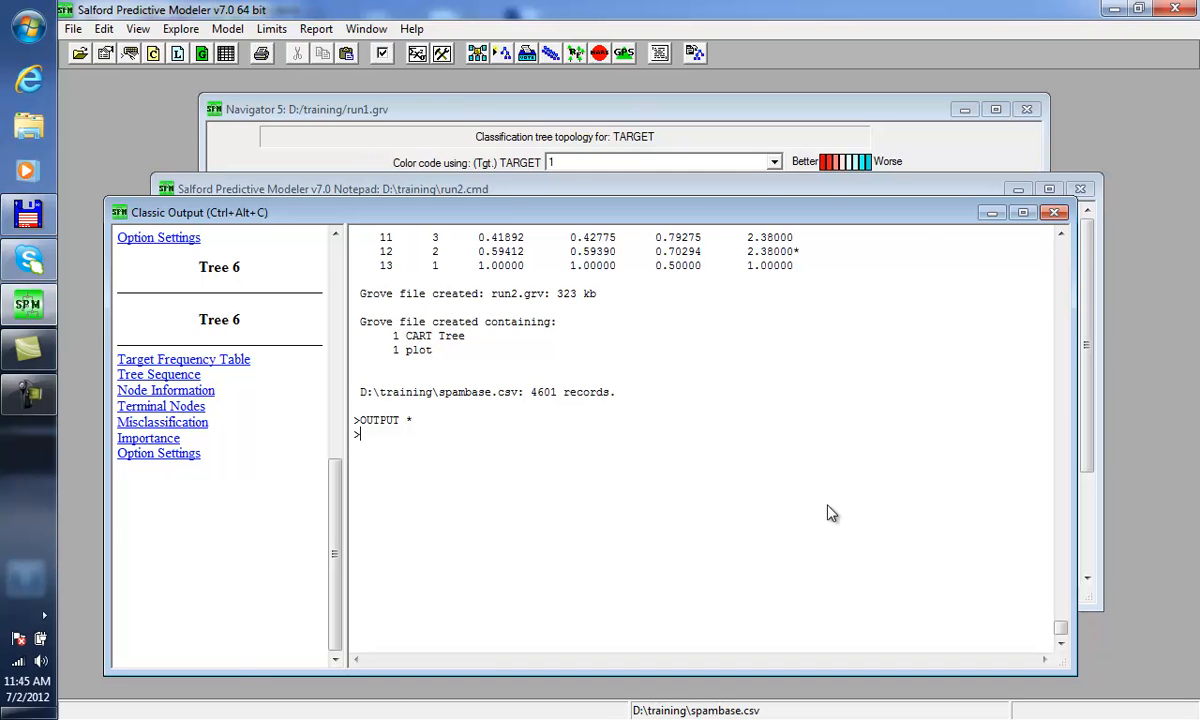
{"action": "left_click_drag", "start_coordinate": [621, 219], "coordinate": [627, 222]}
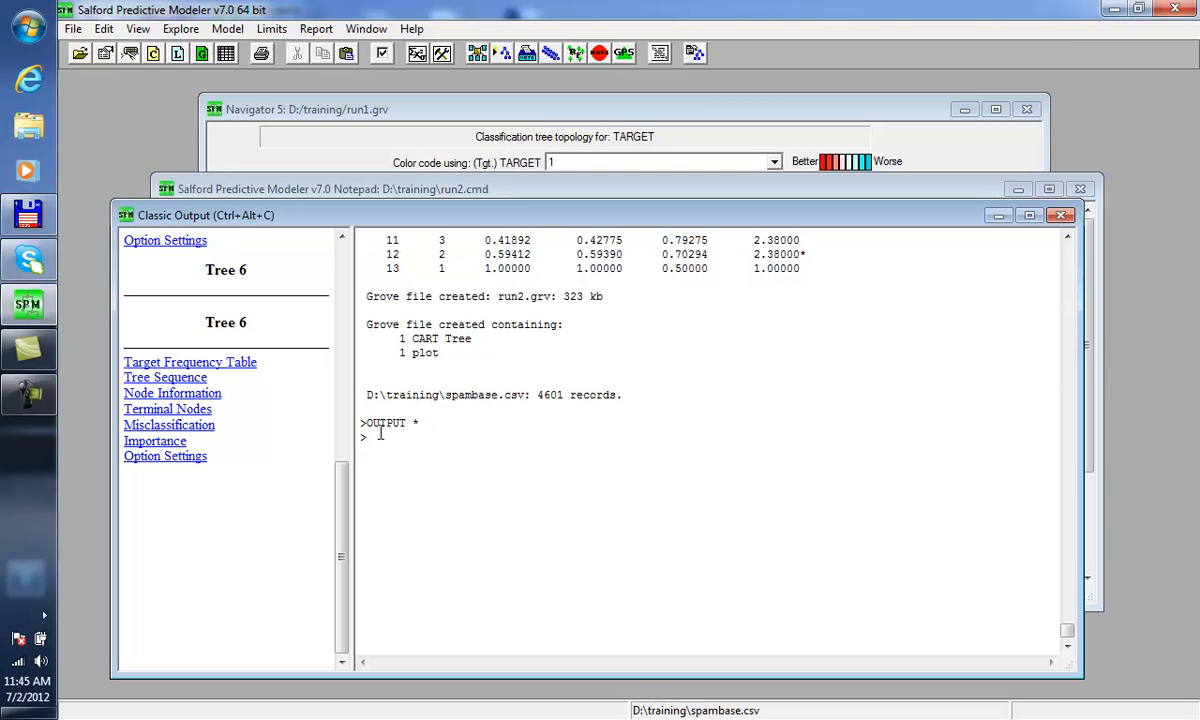
{"action": "type", "text": "submit run1"}
{"action": "key", "text": "Return"}
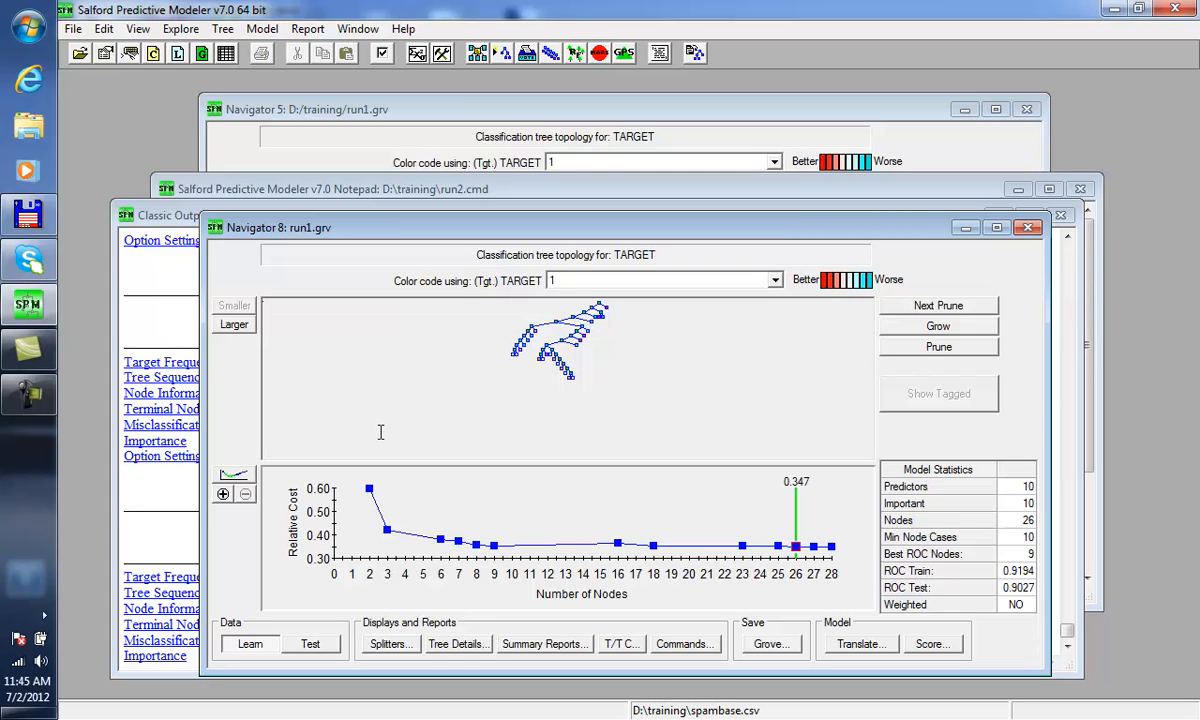
{"action": "left_click_drag", "start_coordinate": [590, 236], "coordinate": [660, 138]}
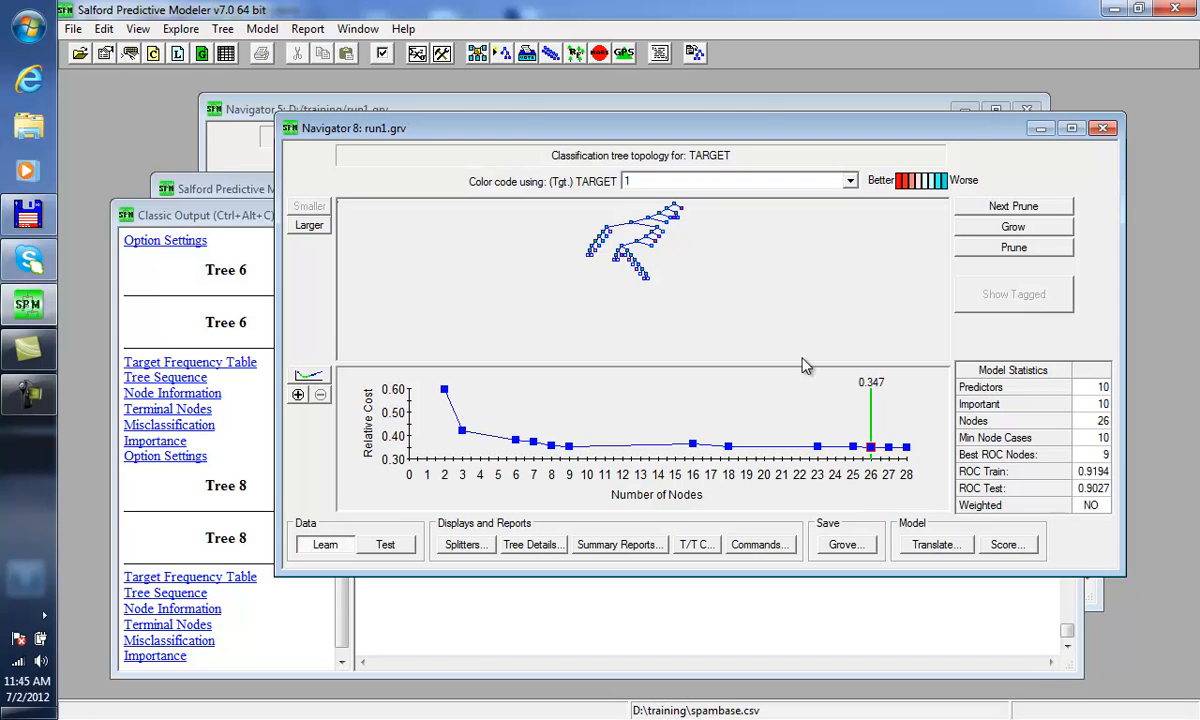
{"action": "left_click", "coordinate": [1103, 130]}
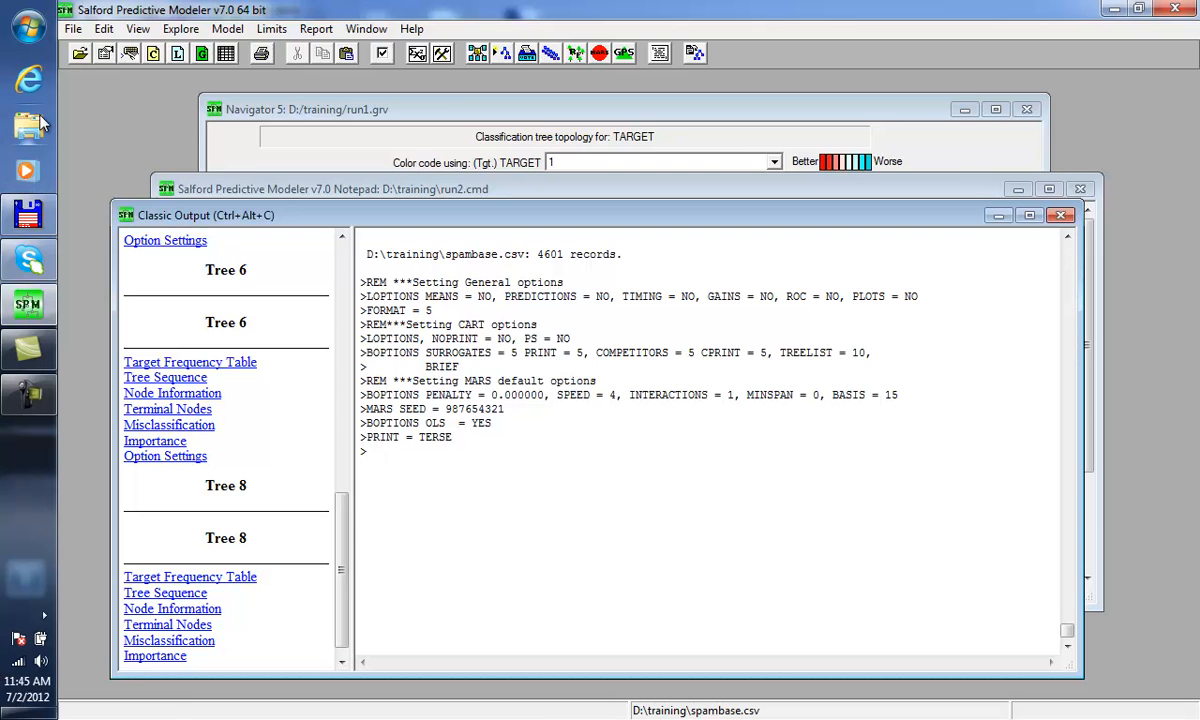
Switch to Windows Explorer, examine the run1 and run2 command, text and grove files in D:\training, and return to the Classic Output
{"action": "left_click", "coordinate": [38, 122]}
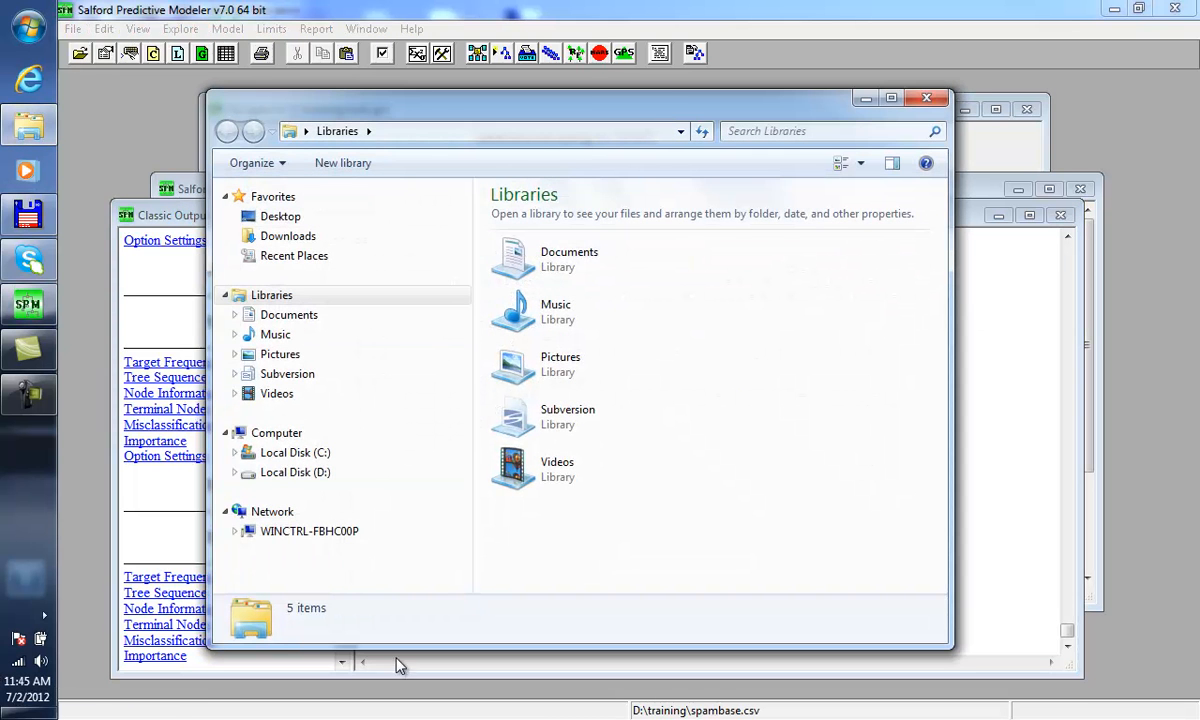
{"action": "left_click", "coordinate": [290, 473]}
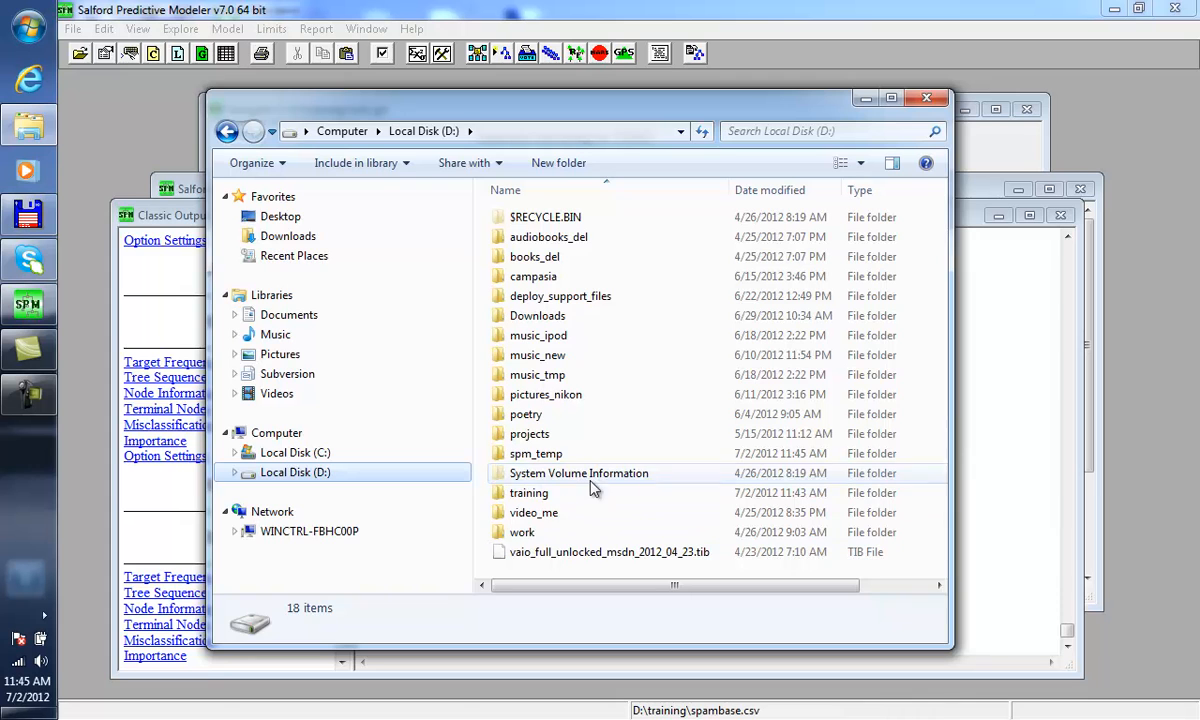
{"action": "double_click", "coordinate": [527, 492]}
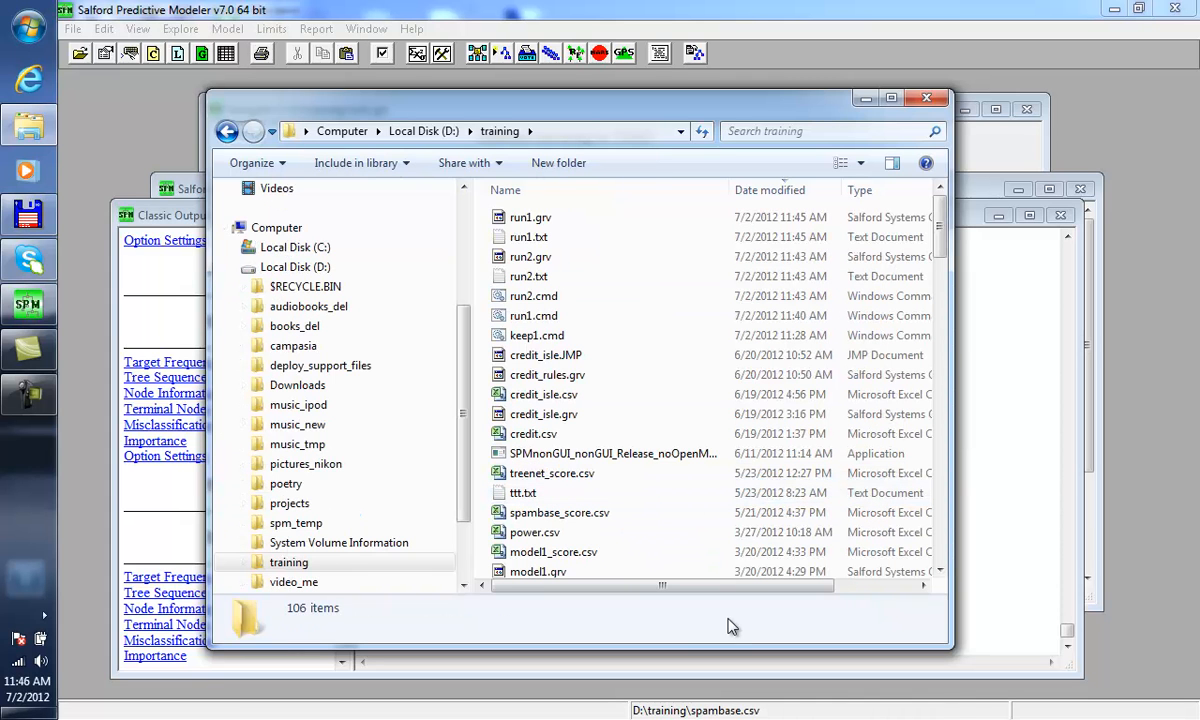
{"action": "left_click", "coordinate": [520, 317]}
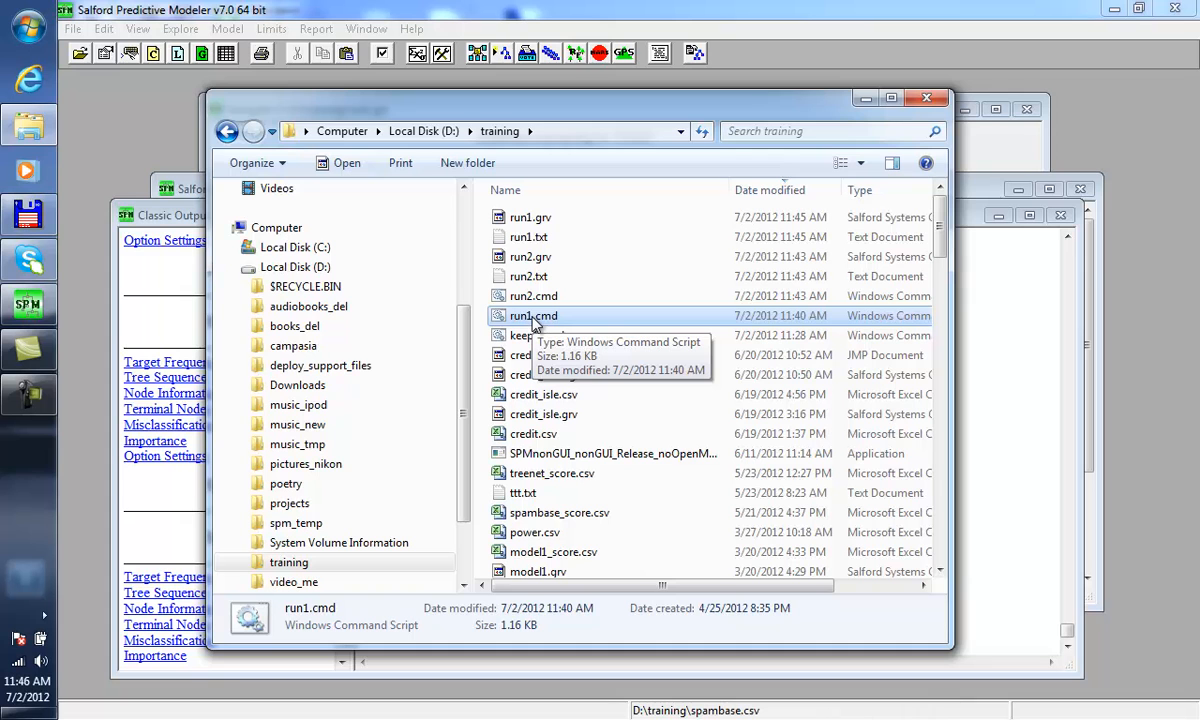
{"action": "left_click", "coordinate": [524, 244]}
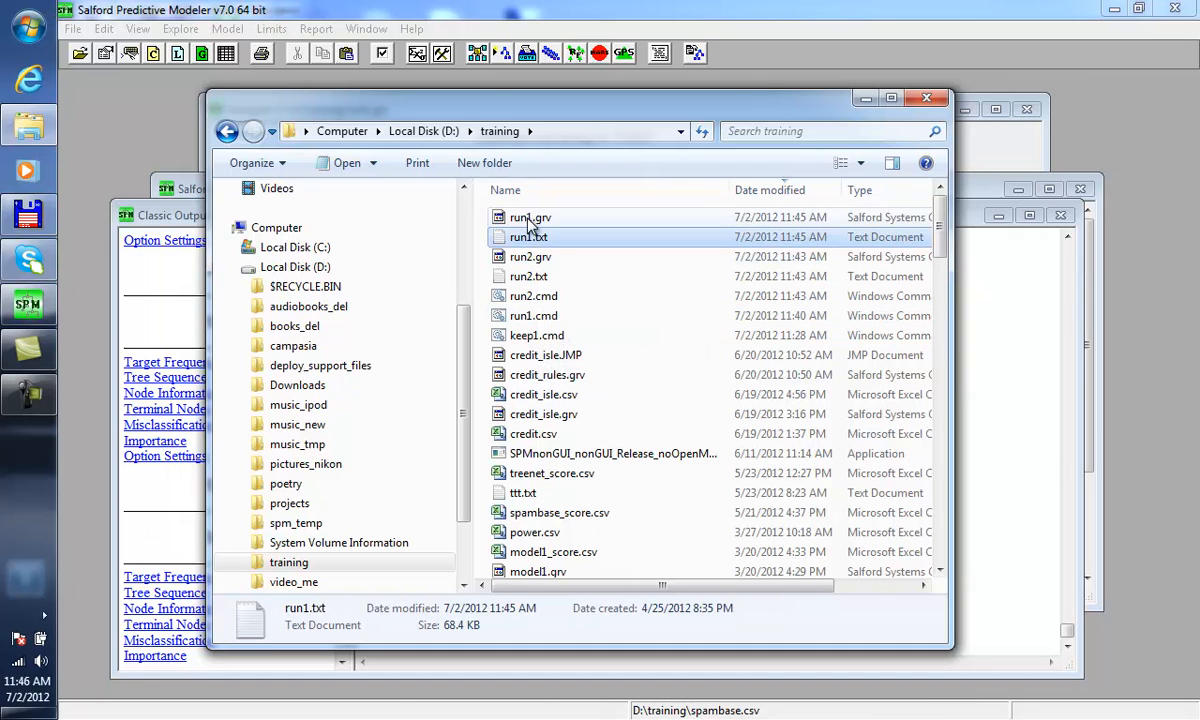
{"action": "left_click", "coordinate": [528, 219]}
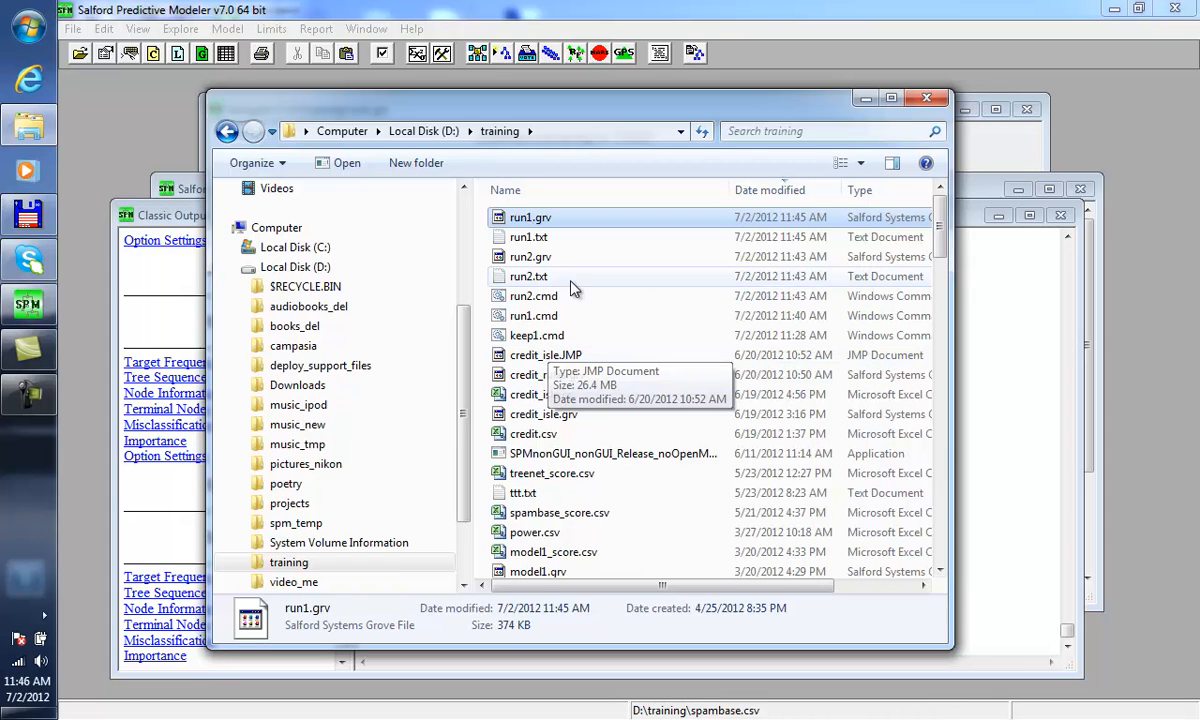
{"action": "left_click", "coordinate": [533, 299]}
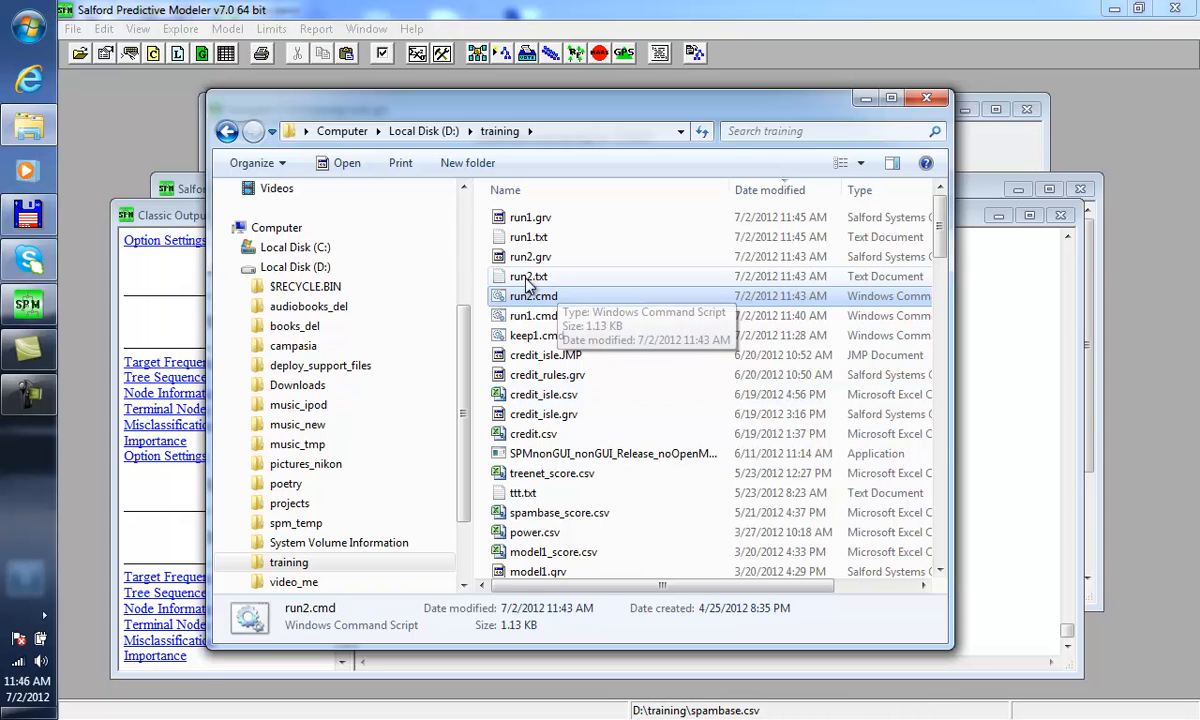
{"action": "left_click", "coordinate": [529, 280]}
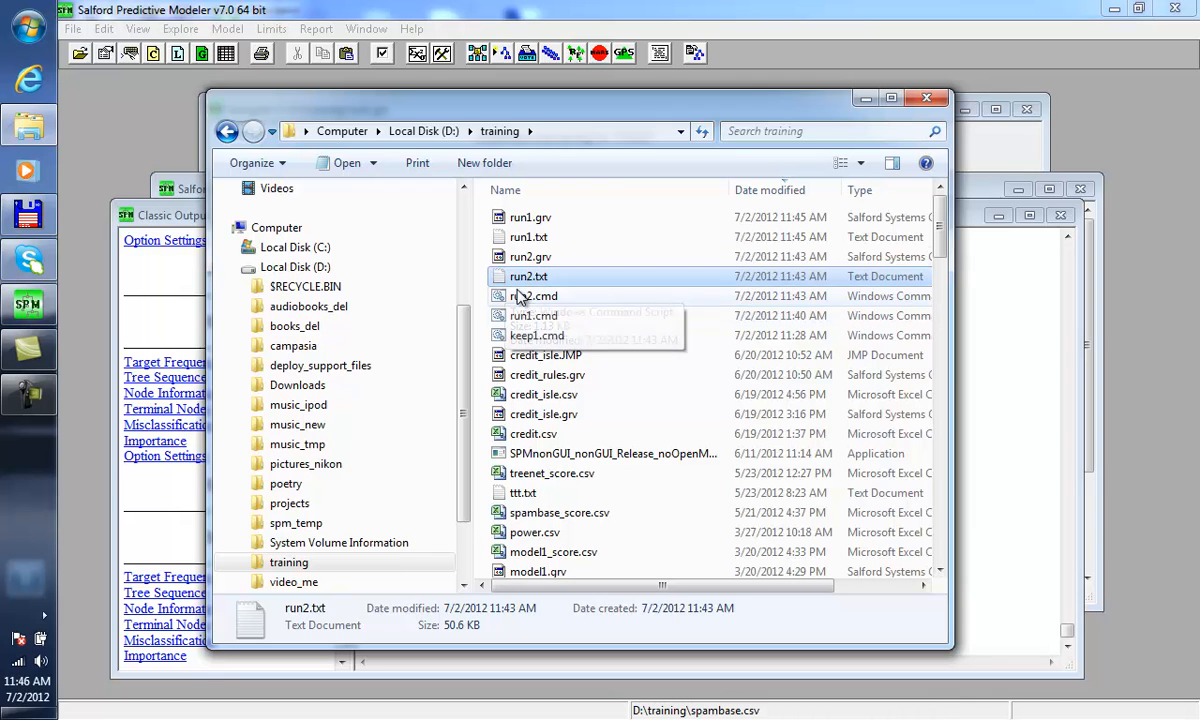
{"action": "left_click", "coordinate": [532, 258]}
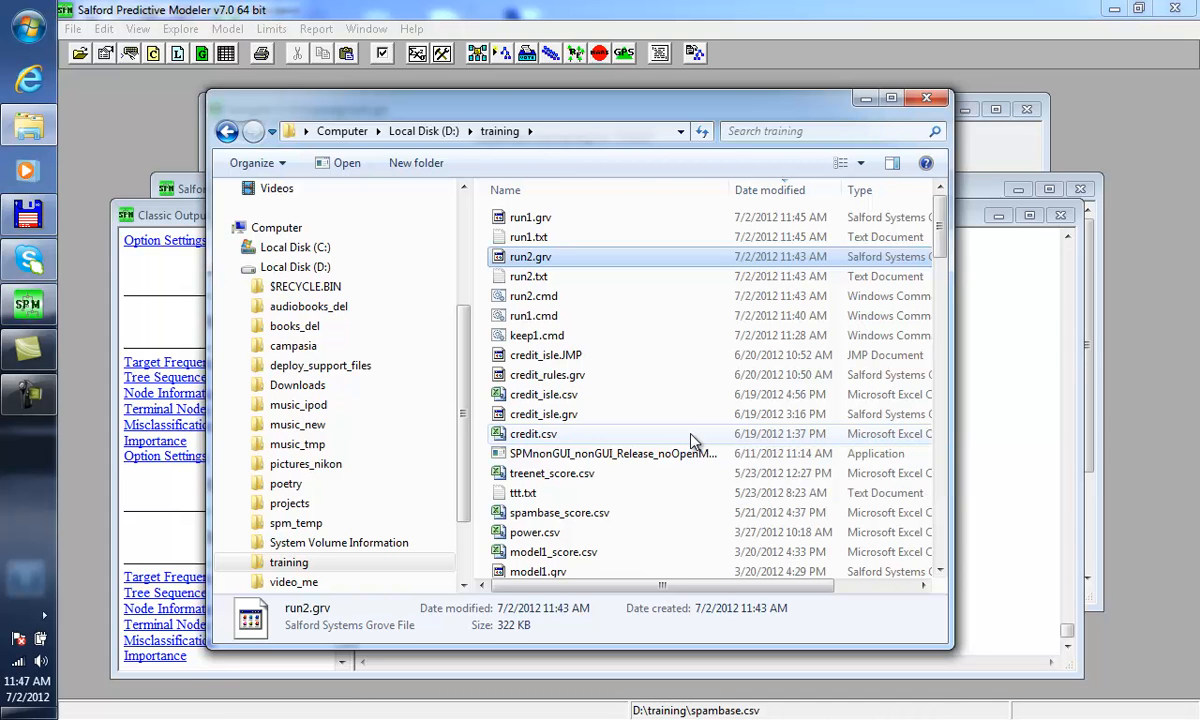
{"action": "left_click", "coordinate": [158, 207]}
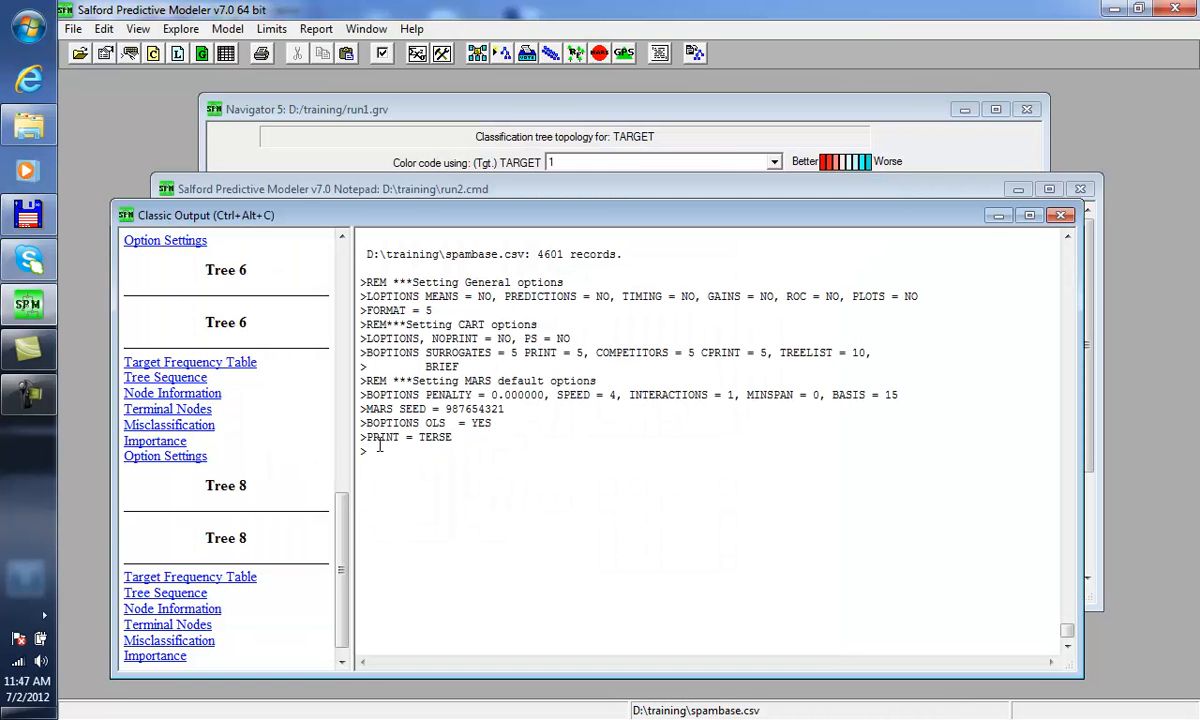